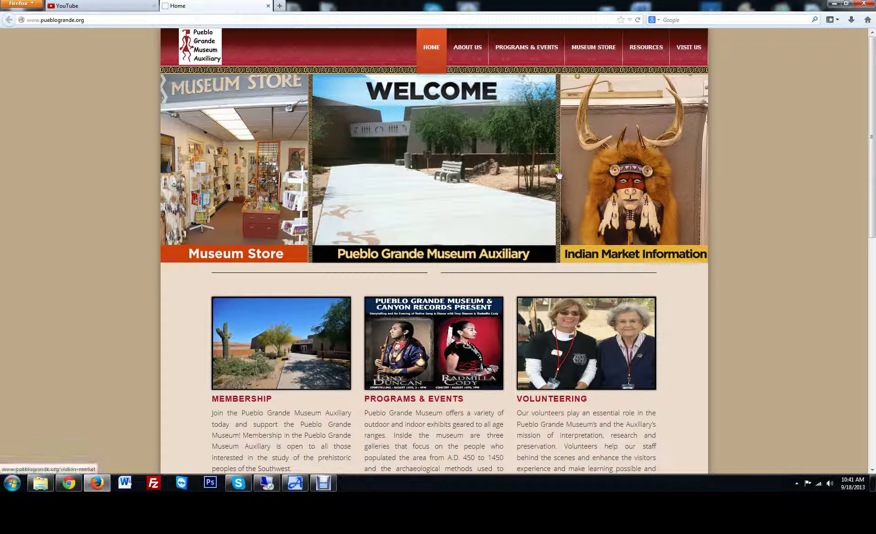
Scroll the pueblogrande.org homepage and open the Lectures page from its image
scroll(446, 305, down, 5)
scroll(446, 305, down, 6)
scroll(461, 314, up, 10)
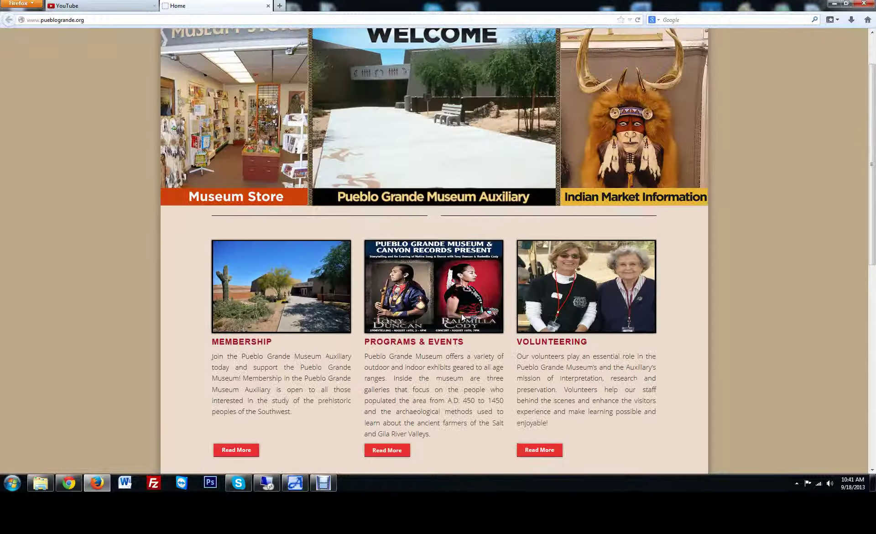
scroll(605, 237, down, 6)
click(305, 306)
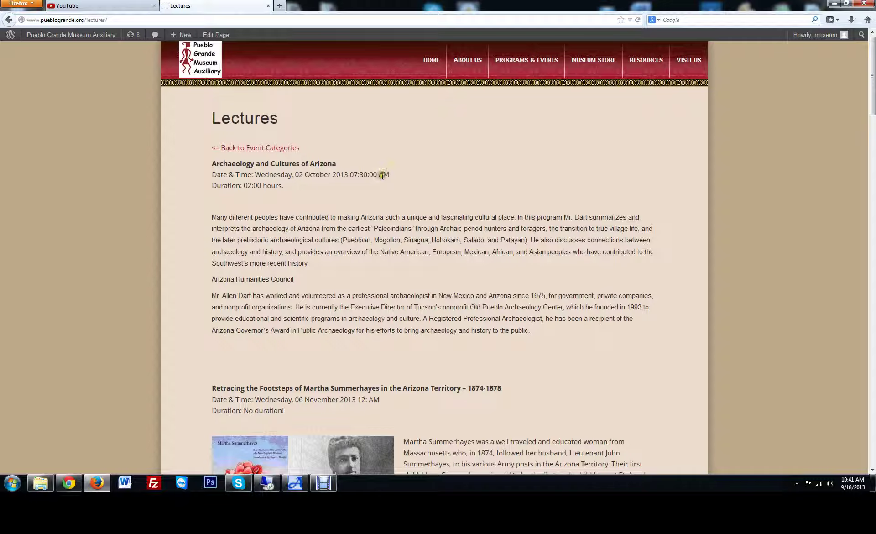
Review the lecture entries, such as Archaeology and Cultures of Arizona, with their dates and durations
scroll(344, 264, down, 3)
scroll(346, 267, up, 3)
scroll(344, 264, down, 17)
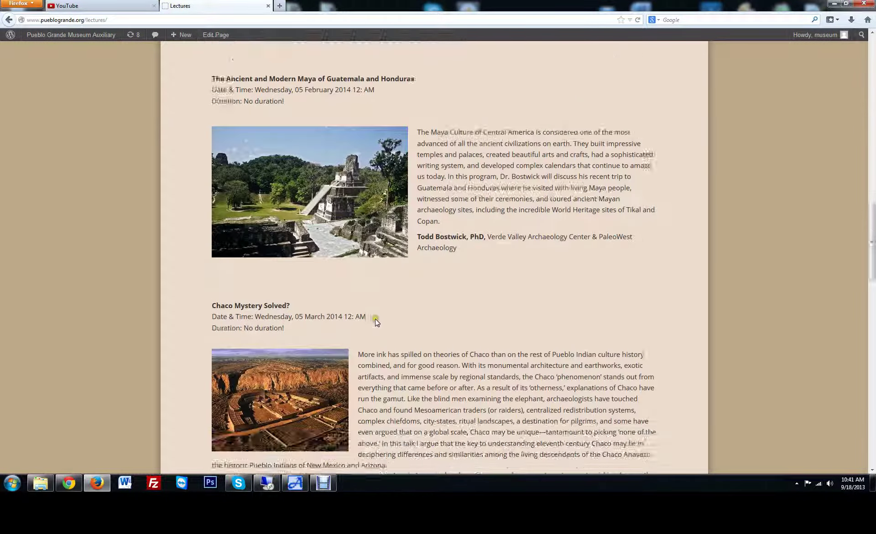
scroll(377, 322, down, 15)
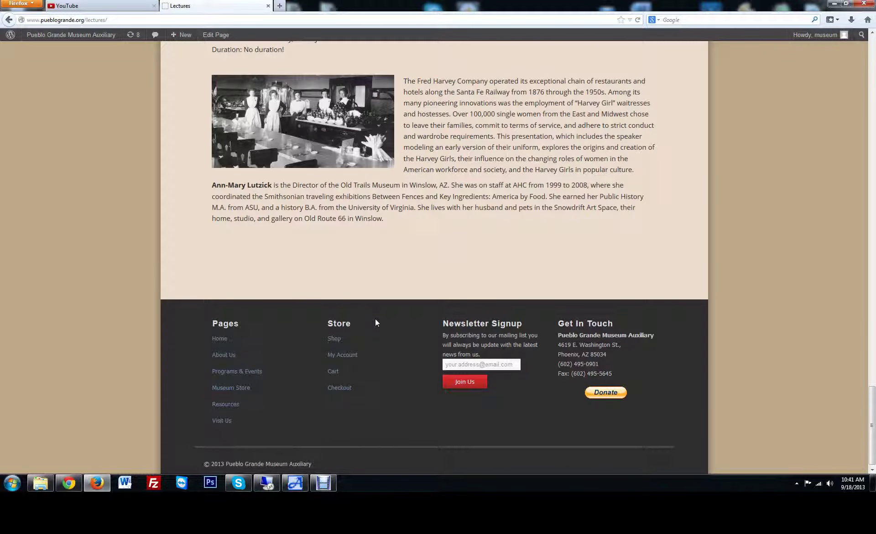
scroll(375, 322, up, 20)
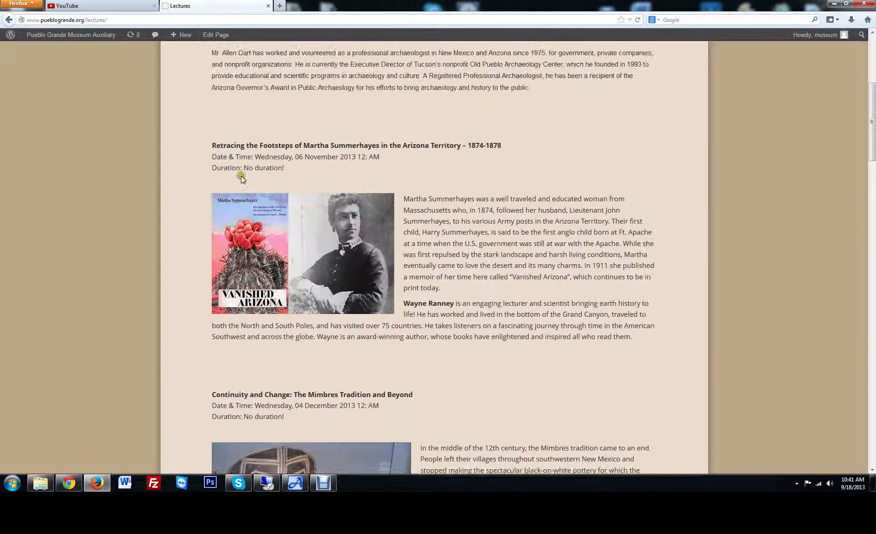
scroll(246, 182, up, 5)
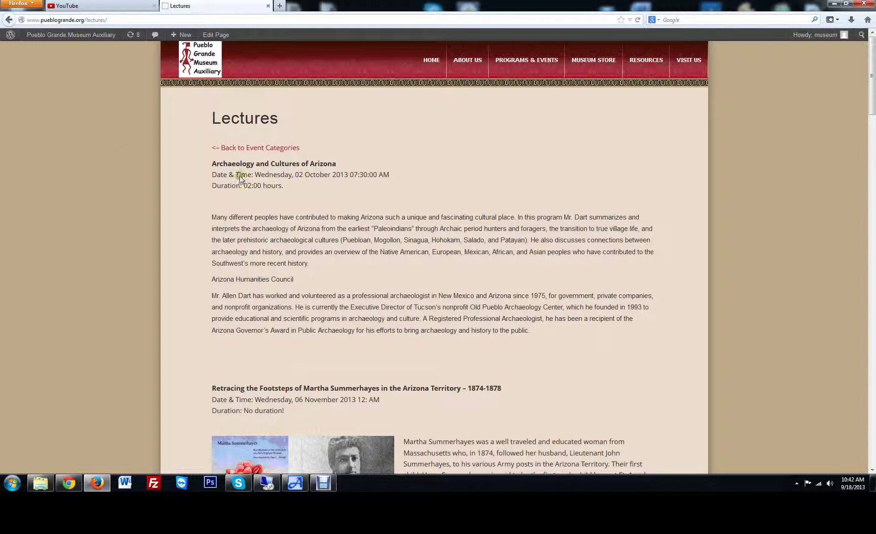
scroll(395, 286, down, 5)
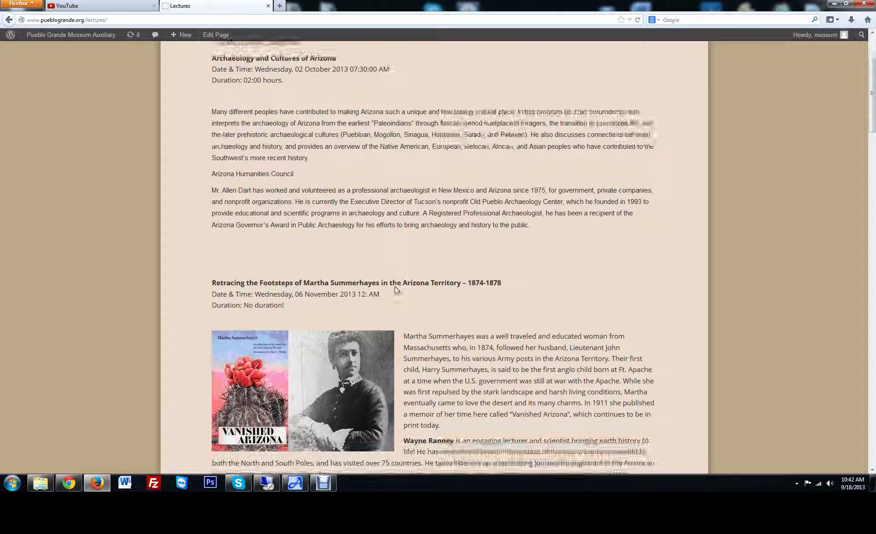
drag(208, 196, 431, 212)
click(431, 212)
scroll(431, 213, down, 1)
scroll(433, 210, down, 4)
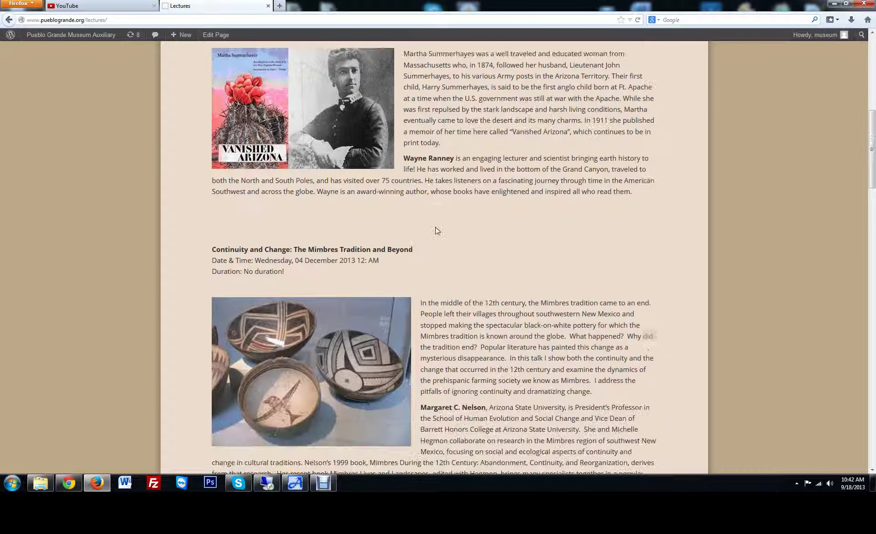
scroll(433, 228, up, 11)
scroll(407, 207, down, 4)
scroll(407, 208, down, 20)
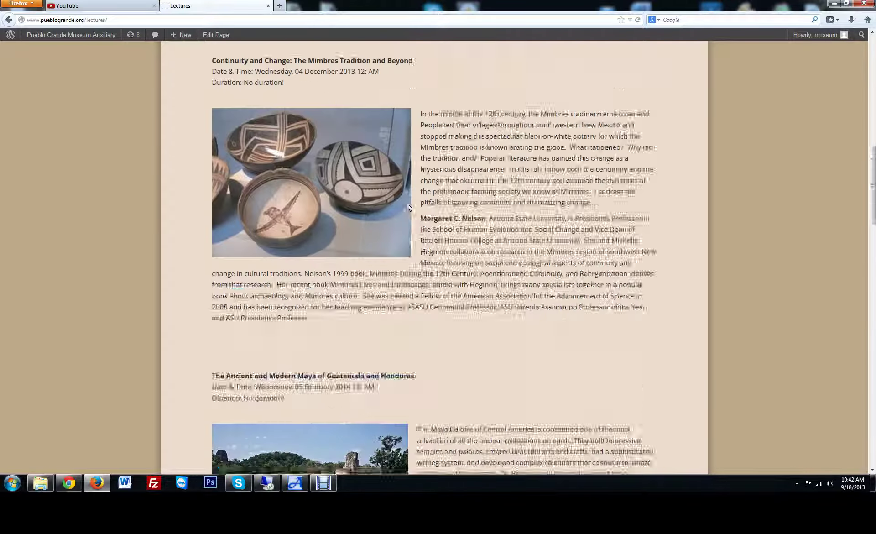
scroll(408, 207, up, 7)
scroll(408, 207, up, 20)
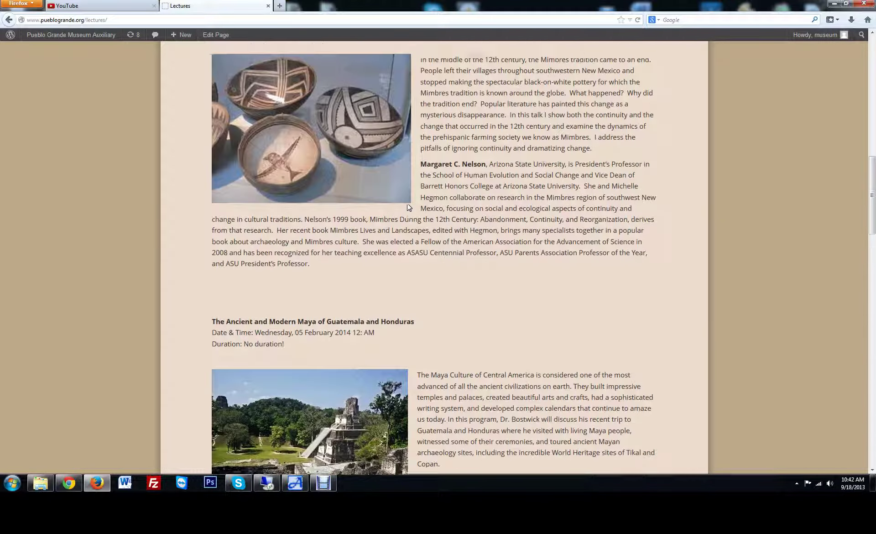
Load pueblogrande.org/wp-admin in a new Firefox tab
click(280, 6)
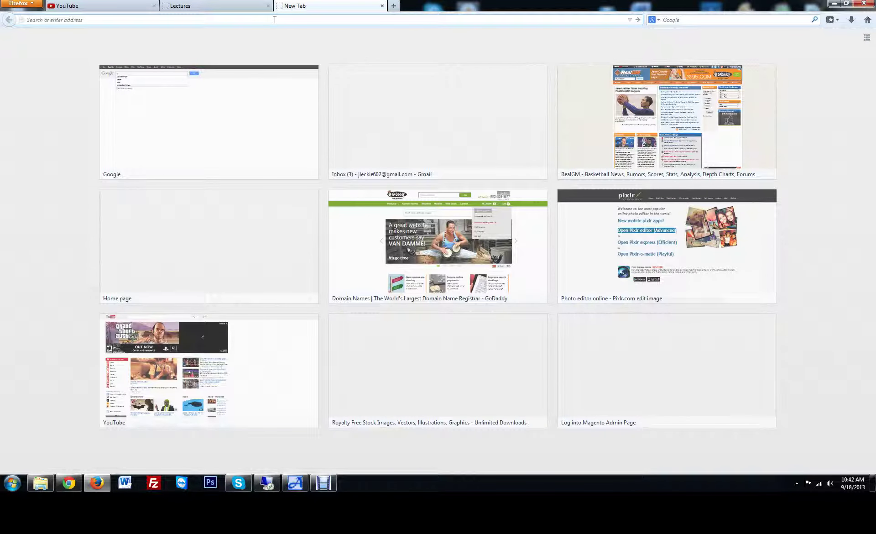
text(pueblo)
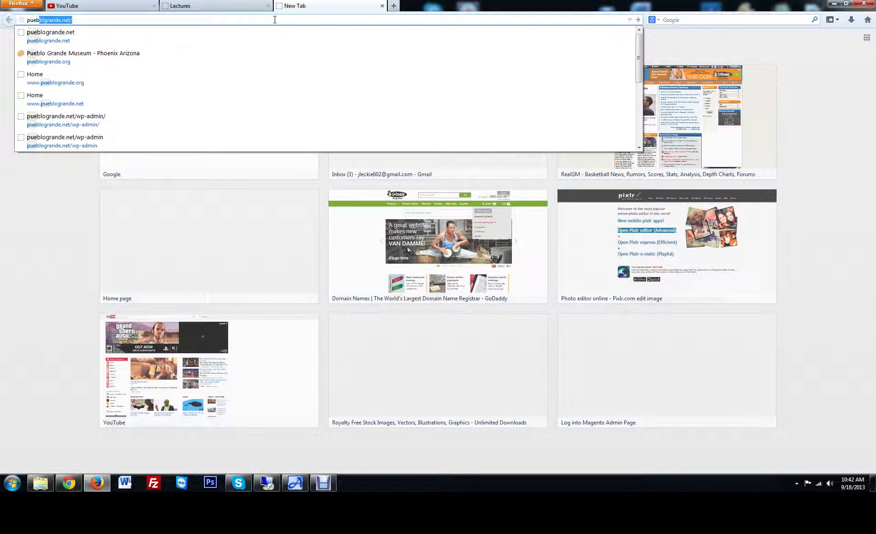
text(grande.or)
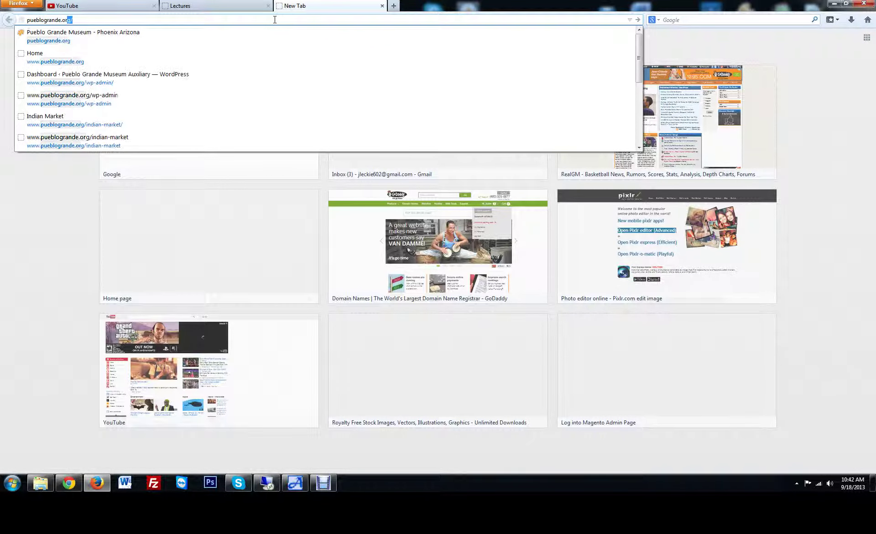
text(g/wp-adm)
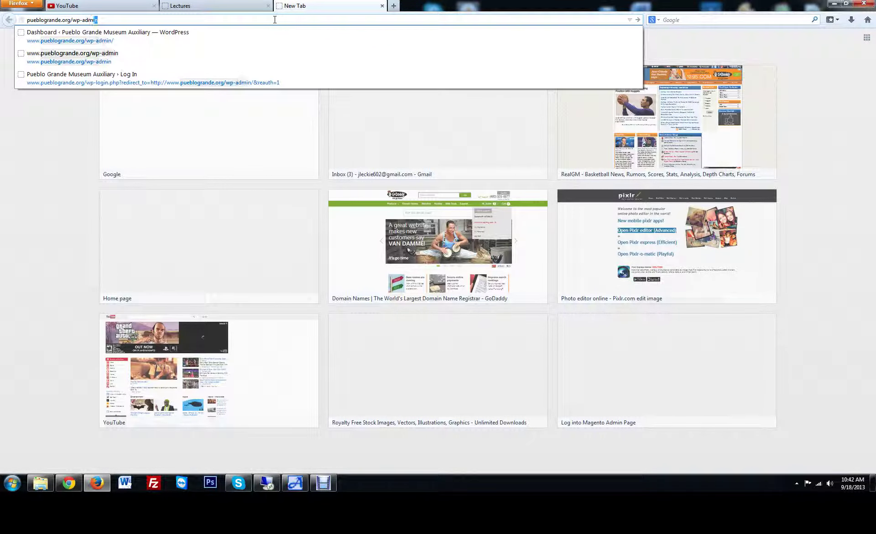
key(Return)
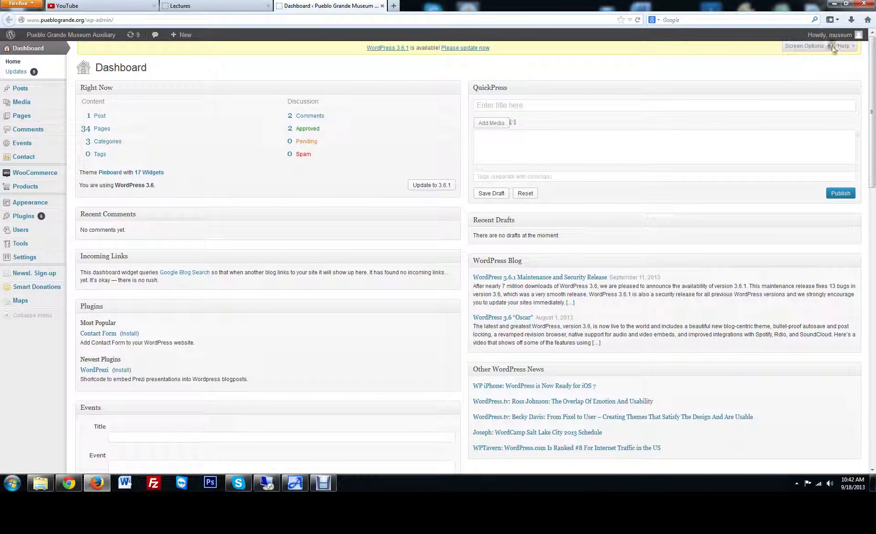
Log out of the WordPress admin area from the Howdy account menu
click(843, 35)
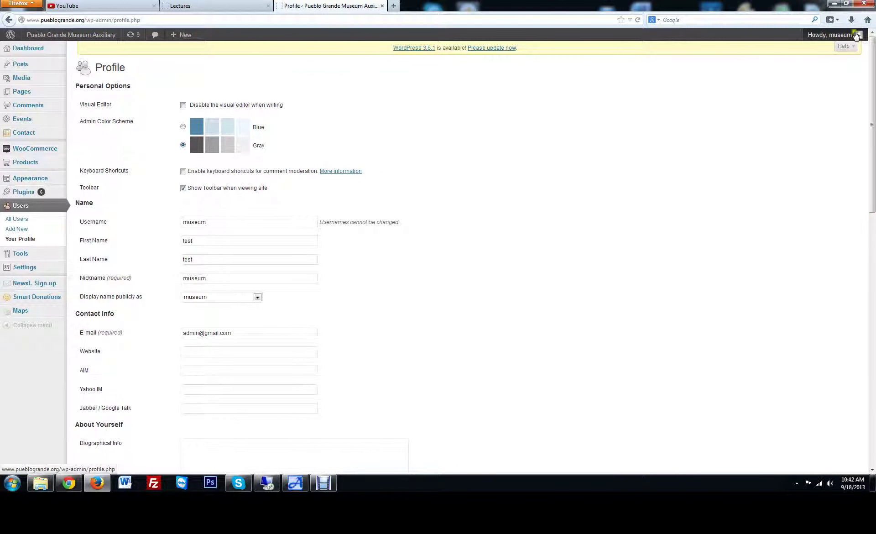
mouse_move(844, 36)
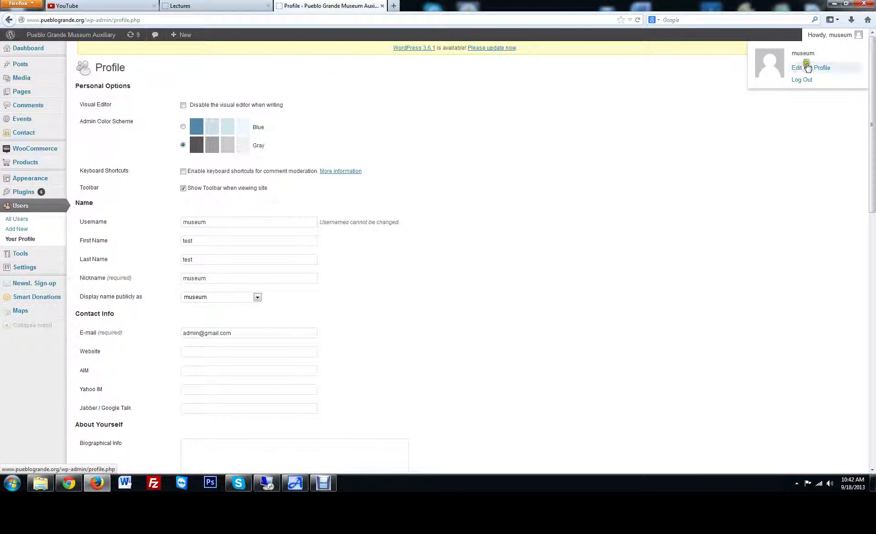
click(803, 78)
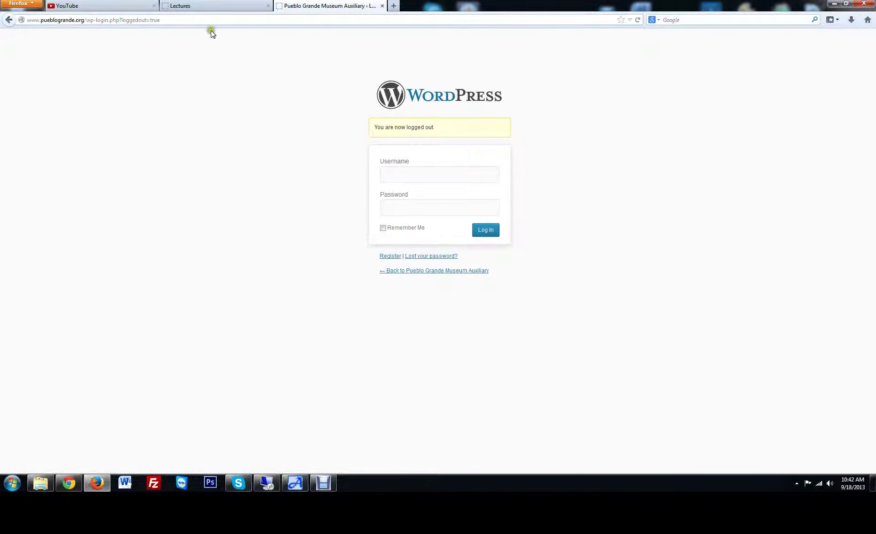
Sign back in with the admin username and password
click(401, 178)
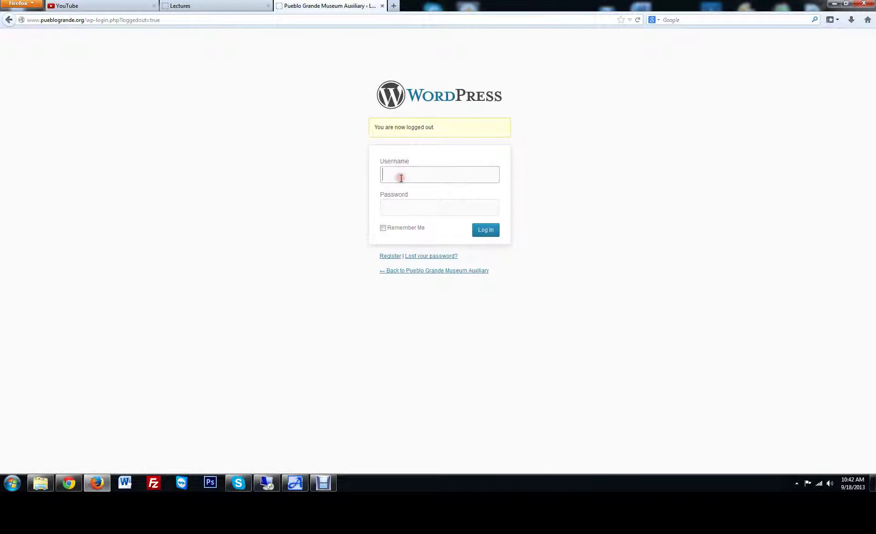
text(museum)
key(Tab)
text(••)
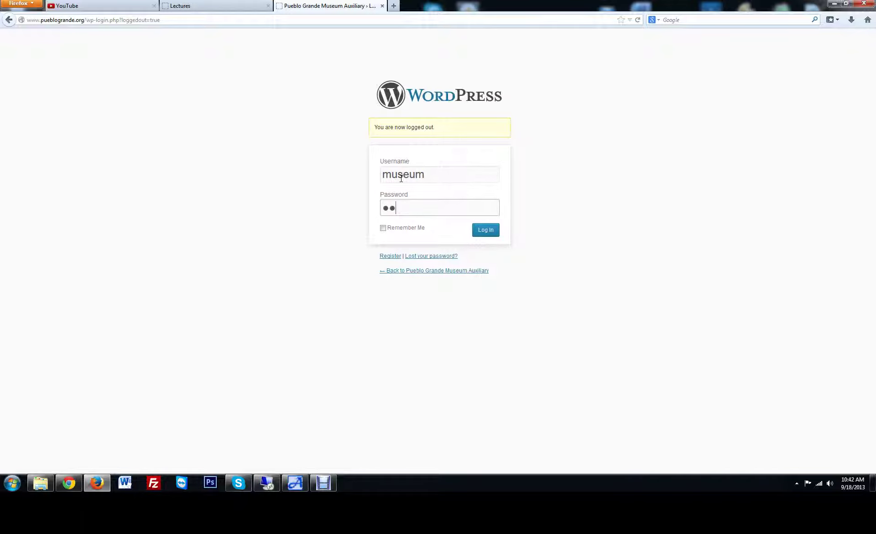
text(••••)
click(497, 230)
Switch from the Lectures page tab to the admin Dashboard tab
click(237, 4)
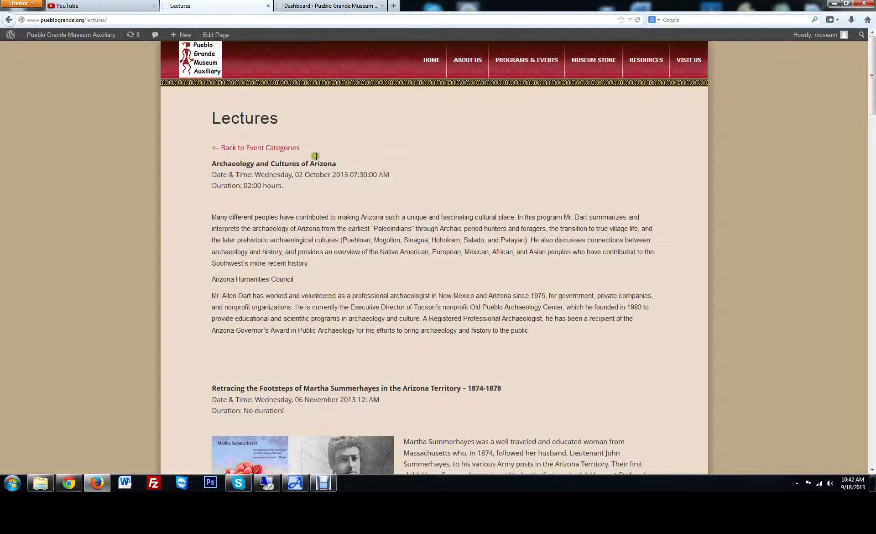
middle_click(327, 174)
click(332, 4)
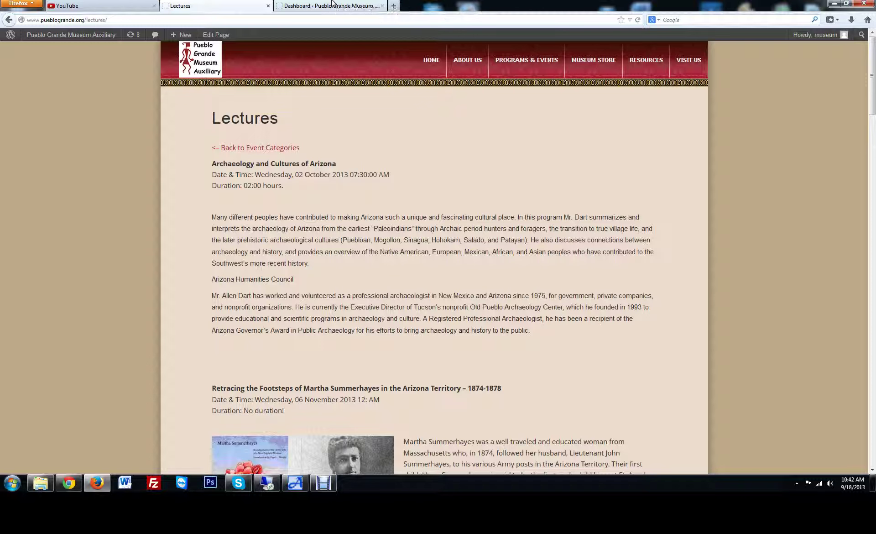
click(334, 6)
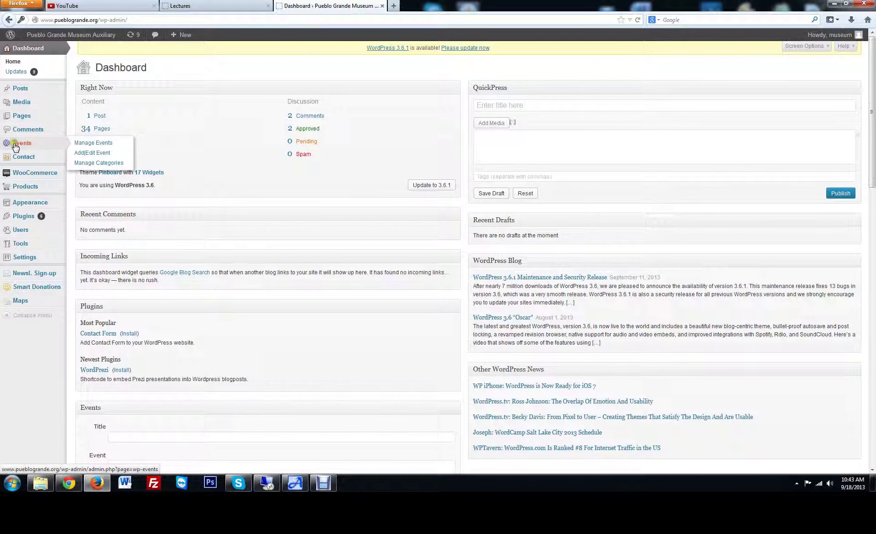
Open Events > Manage Events to list the eight events, then start Add|Edit Event
mouse_move(20, 149)
click(97, 143)
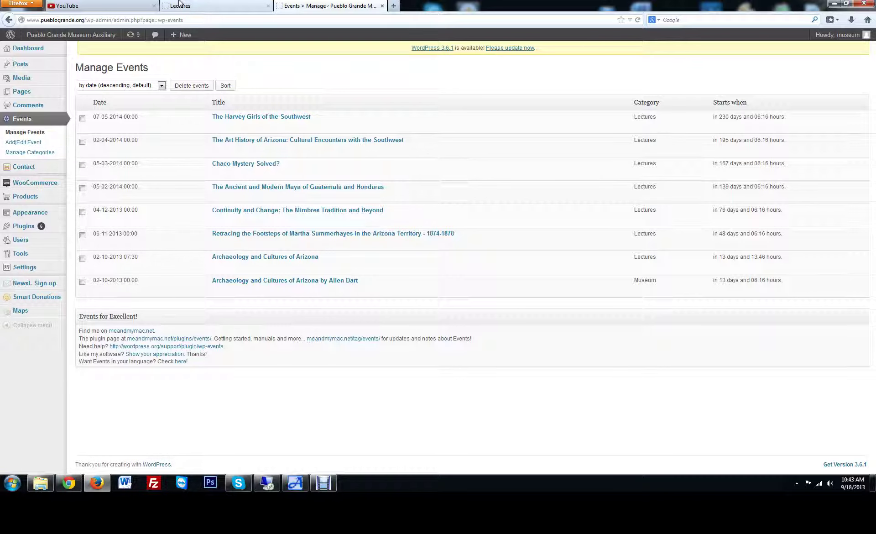
click(22, 146)
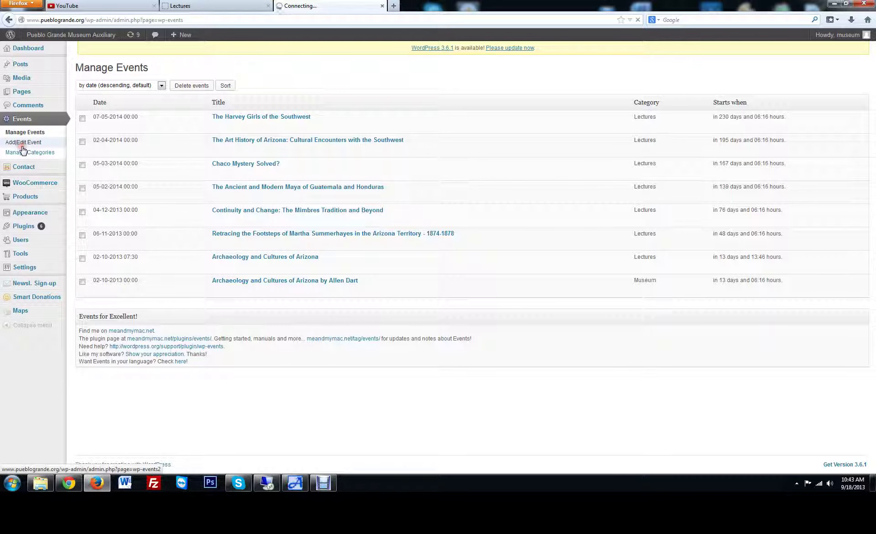
Title the new event 'This is a sample Event' and move into the description body
click(184, 94)
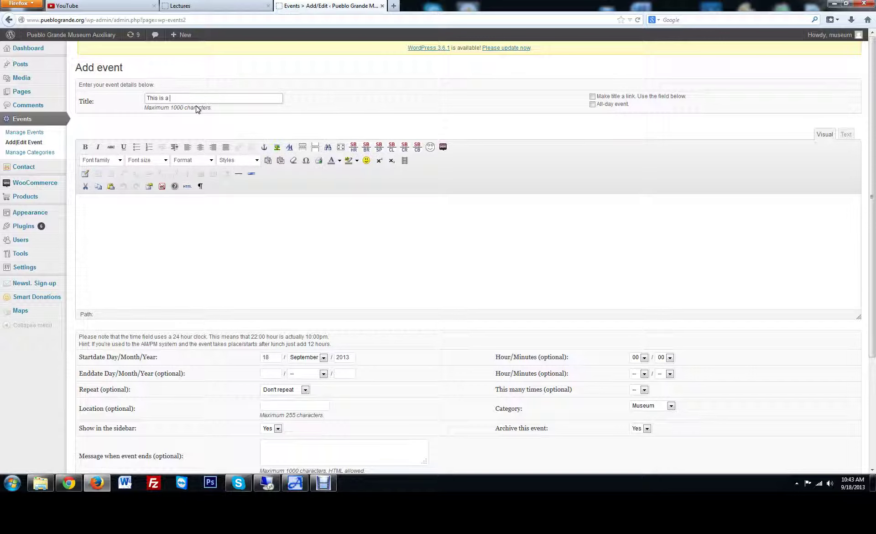
text(This is a sample Event)
click(184, 249)
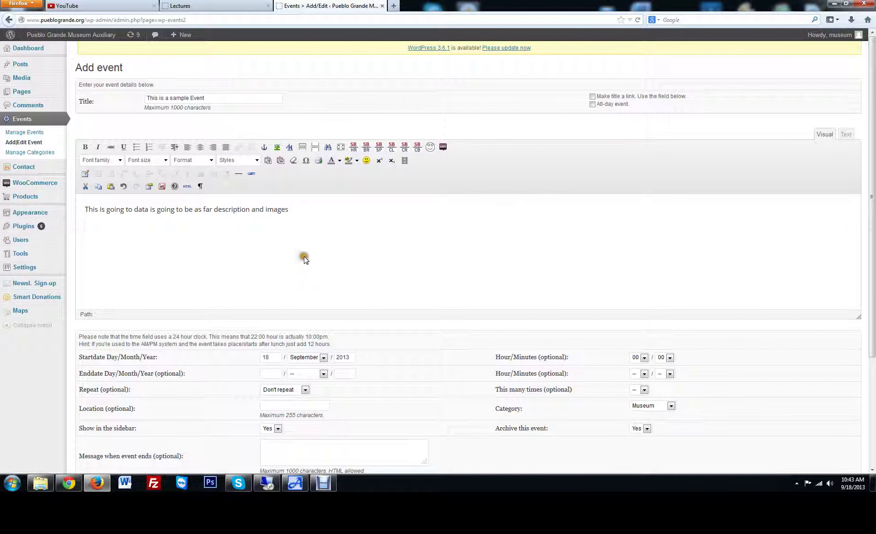
scroll(317, 325, down, 4)
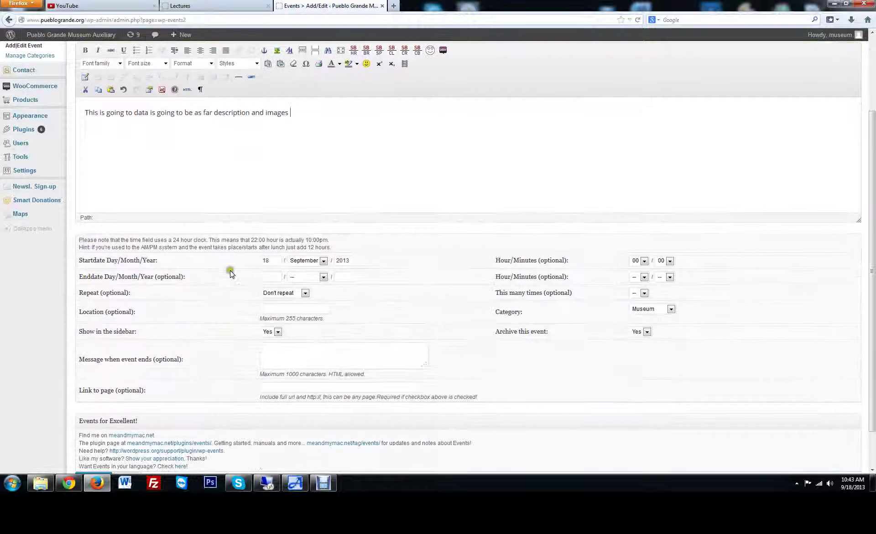
click(317, 261)
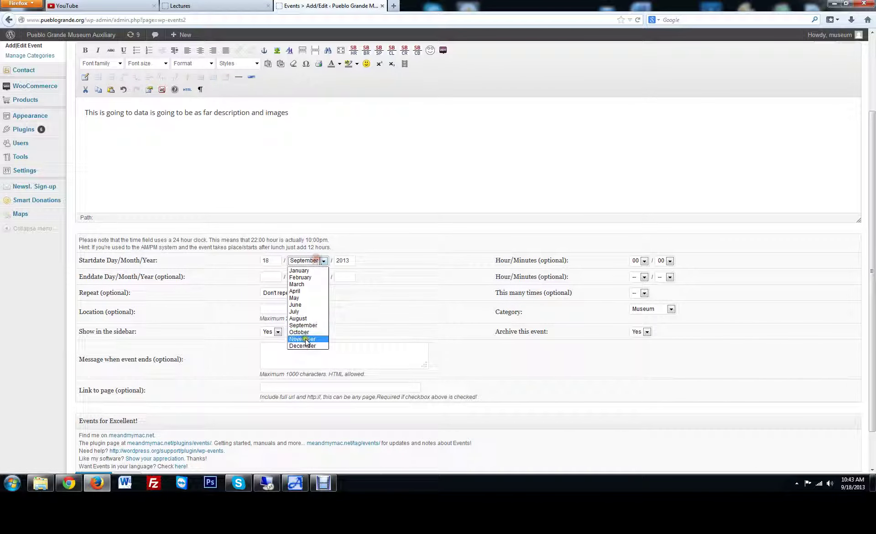
click(375, 217)
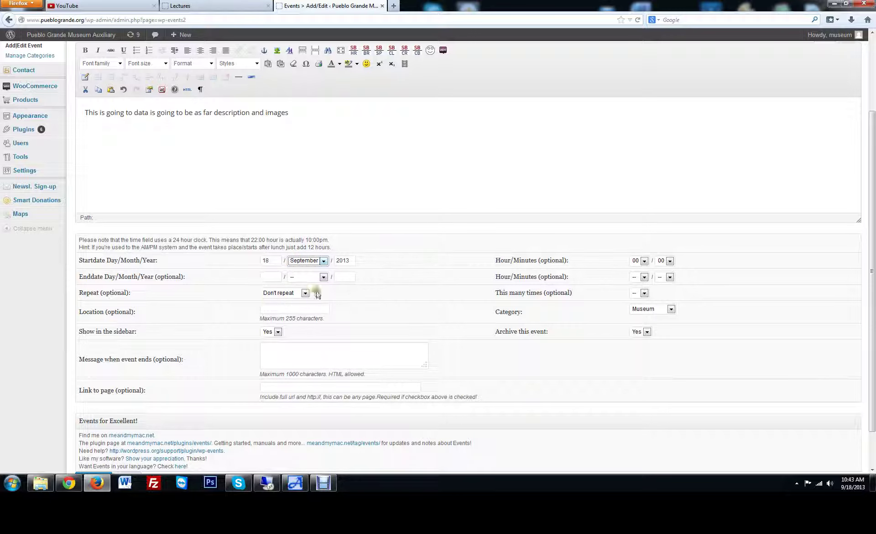
click(274, 276)
click(314, 276)
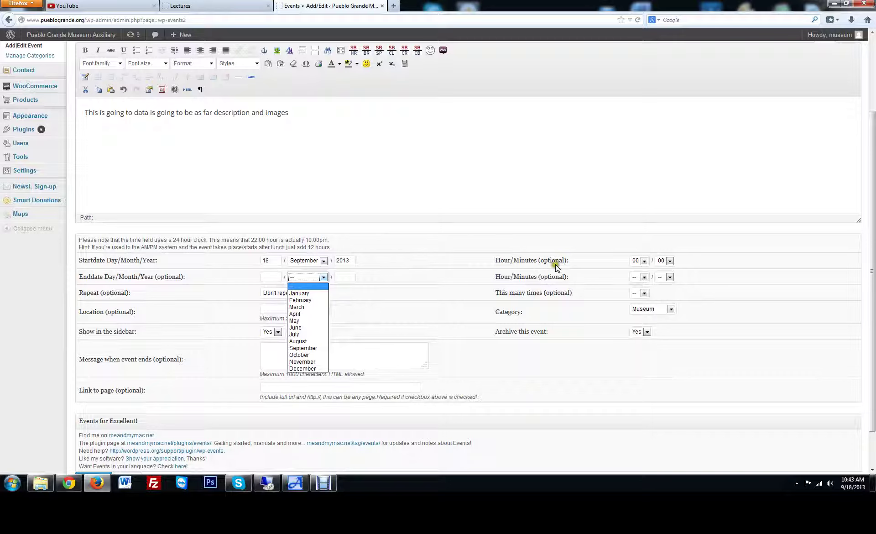
click(638, 260)
click(637, 260)
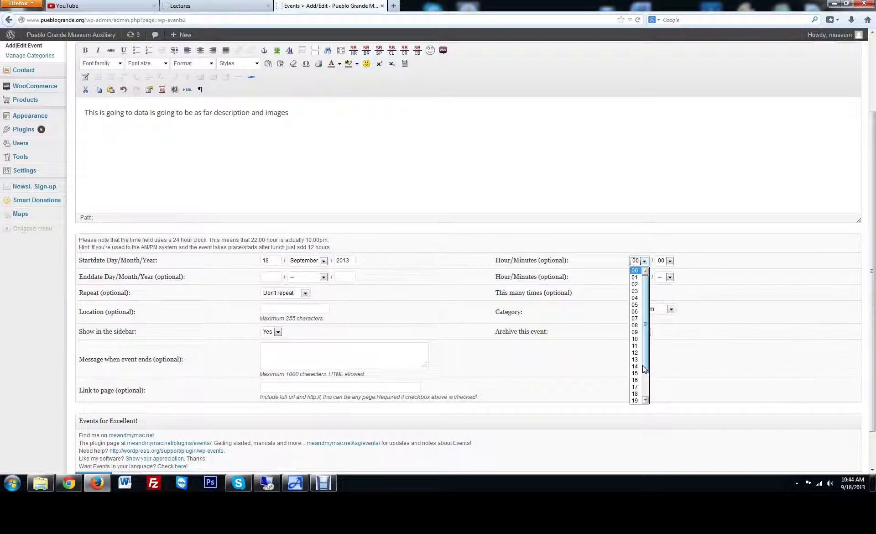
drag(644, 369, 645, 393)
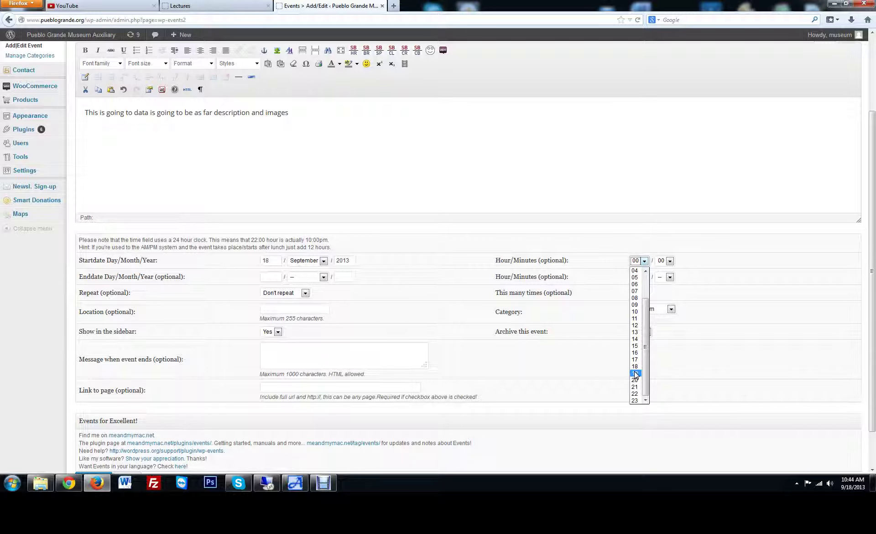
click(699, 202)
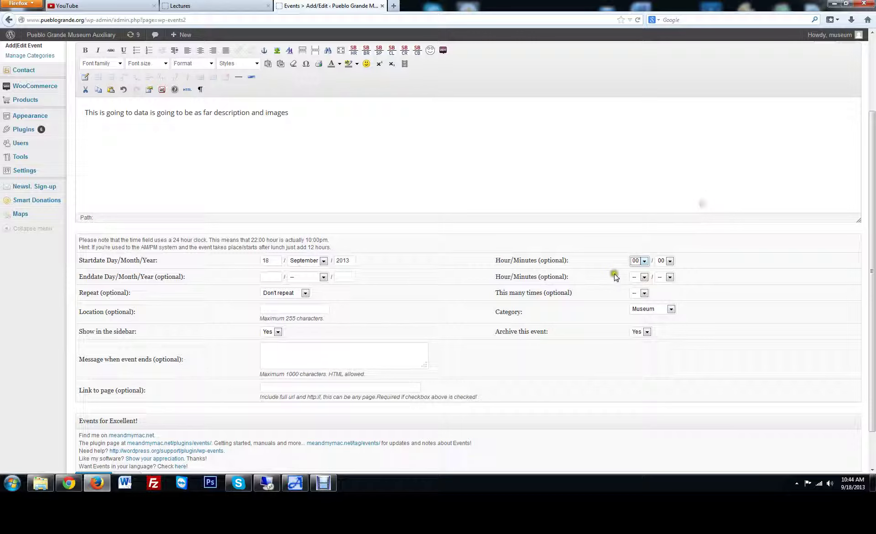
click(644, 277)
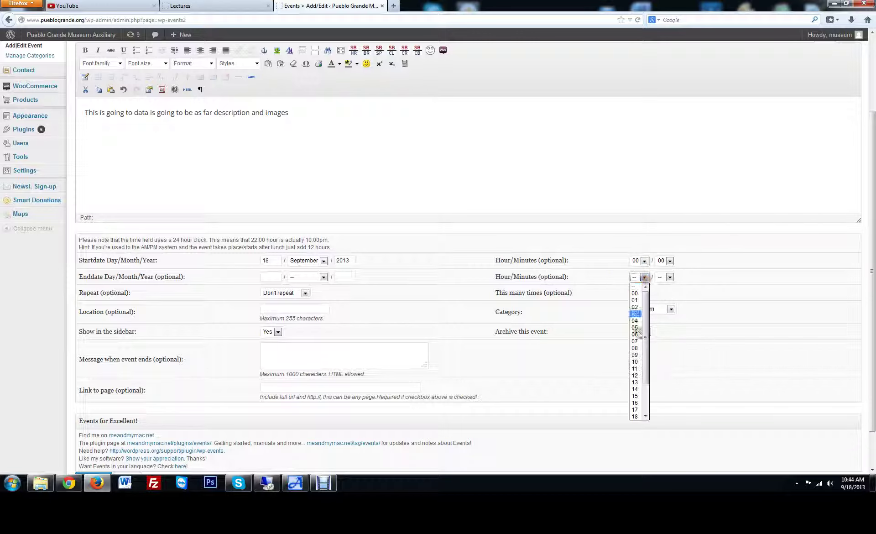
click(609, 145)
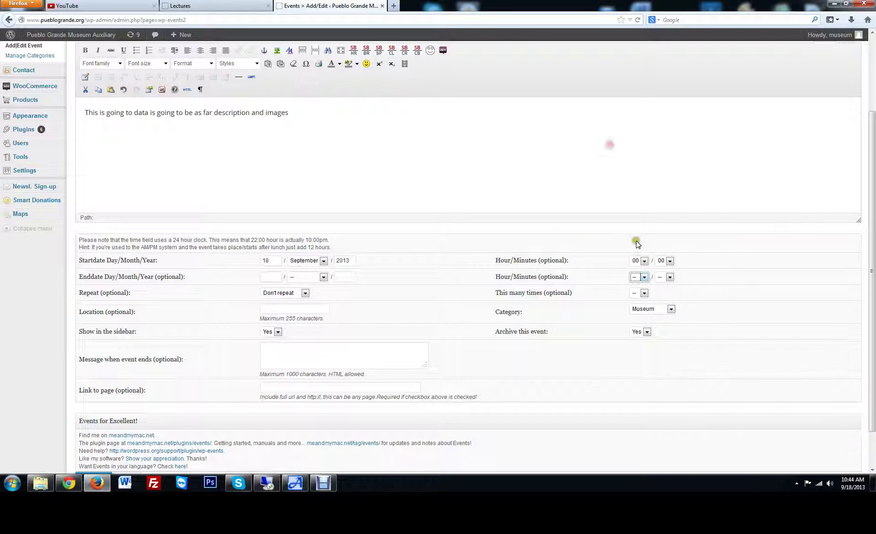
Keep Don't repeat and change the event category from Museum to Lectures
click(289, 296)
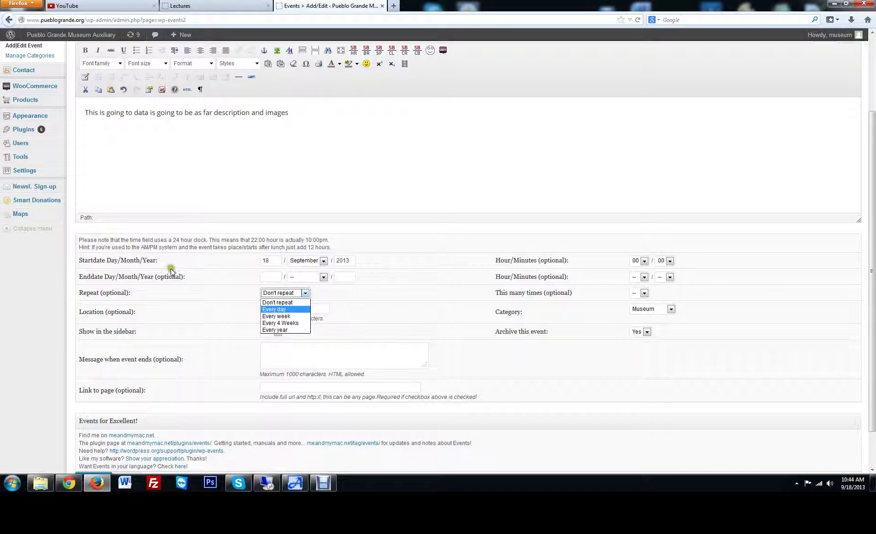
click(188, 283)
click(285, 308)
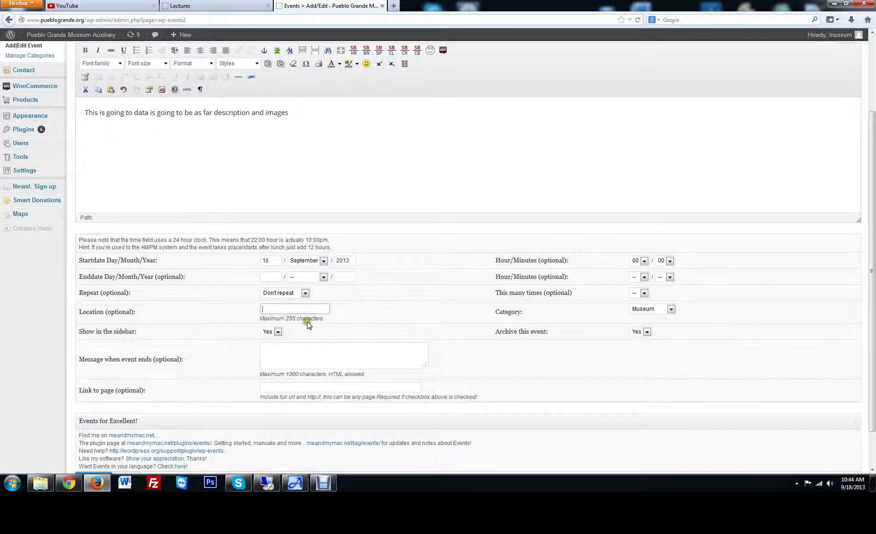
click(647, 310)
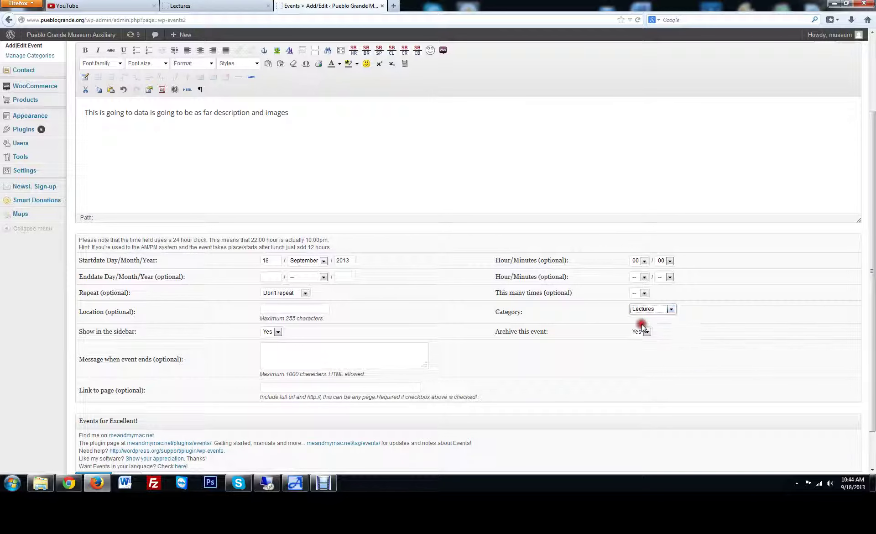
click(571, 309)
scroll(596, 333, down, 2)
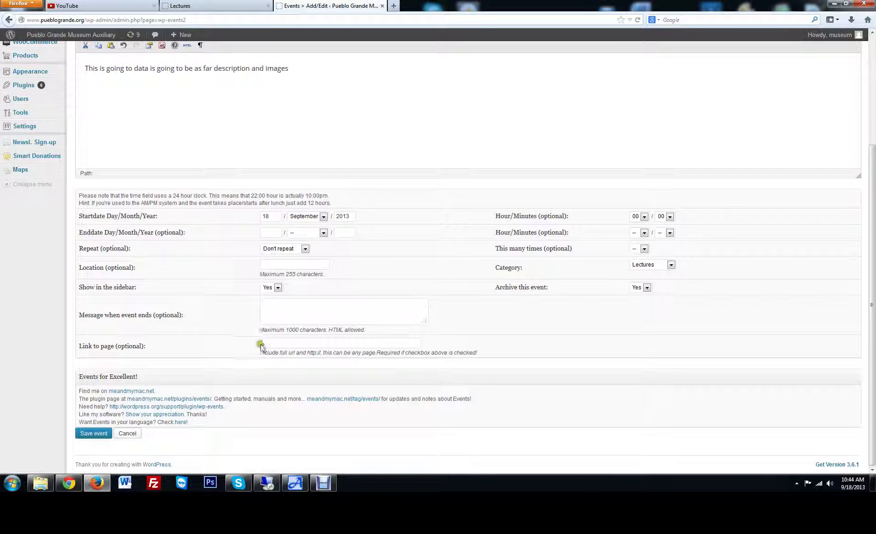
click(328, 346)
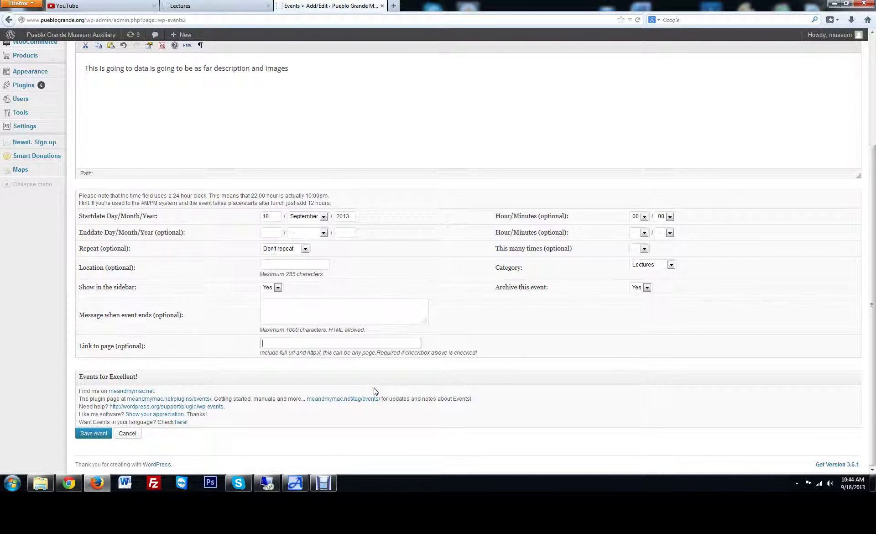
scroll(262, 375, up, 5)
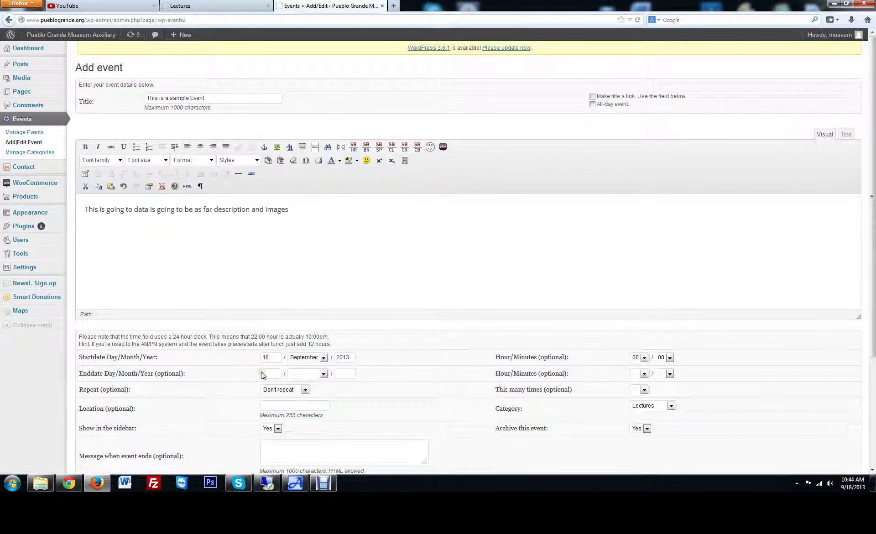
Review the Archaeology and Cultures of Arizona lecture's edit form, then return to the events list
click(24, 132)
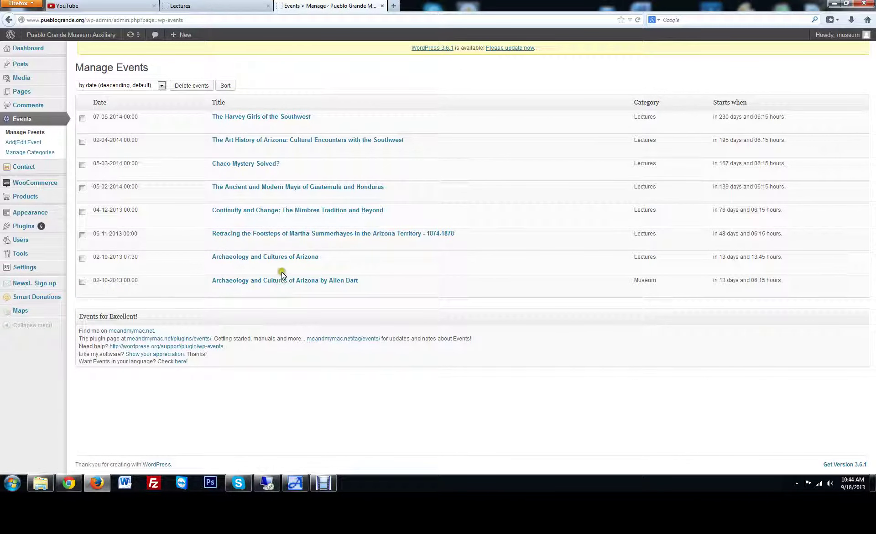
click(276, 256)
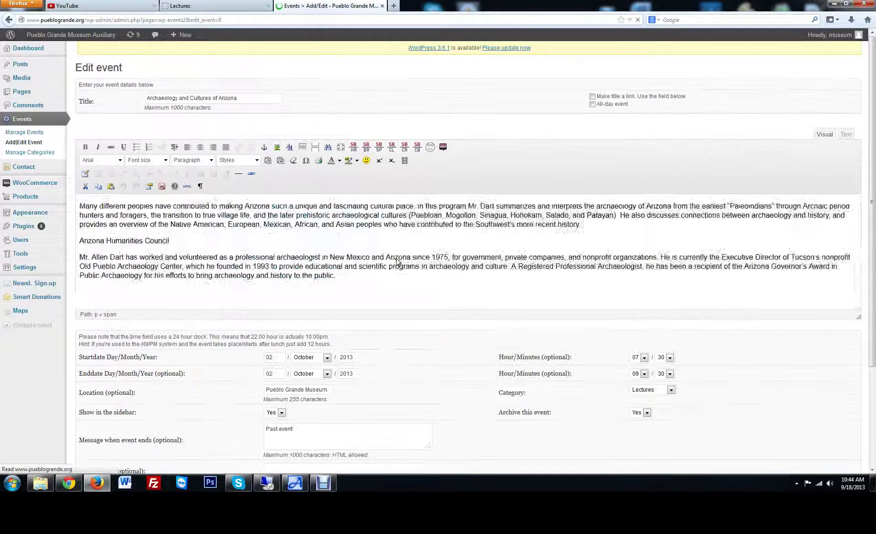
click(446, 304)
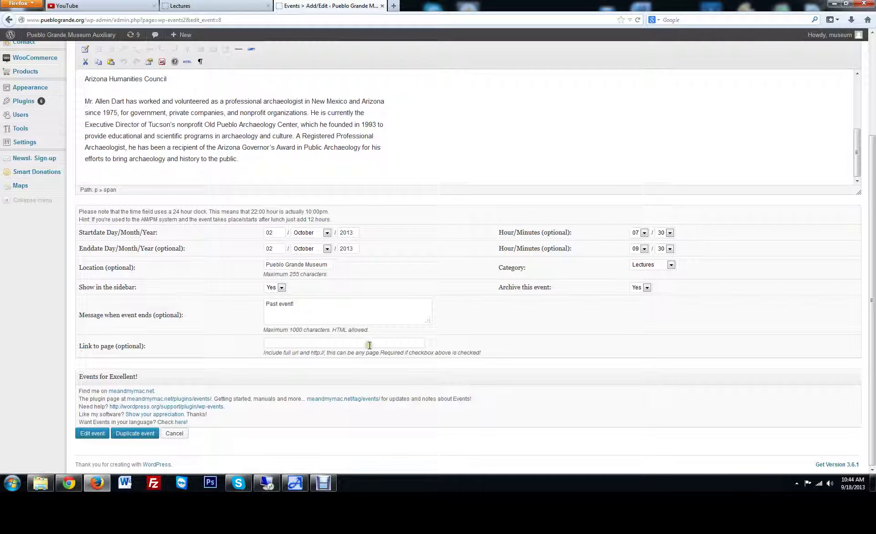
scroll(369, 344, up, 3)
click(30, 123)
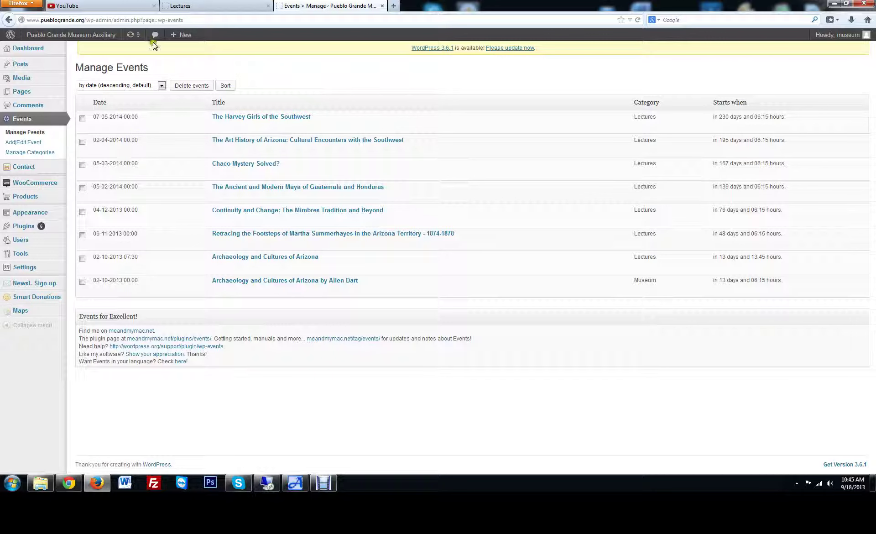
Open Manage Categories to list Museum, Lectures, Rug Auctions and Indian Market
click(34, 142)
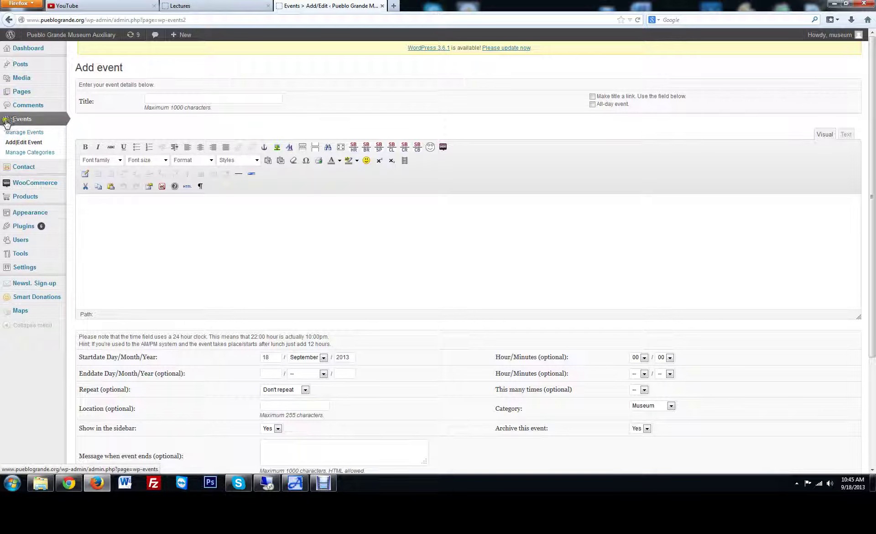
click(28, 152)
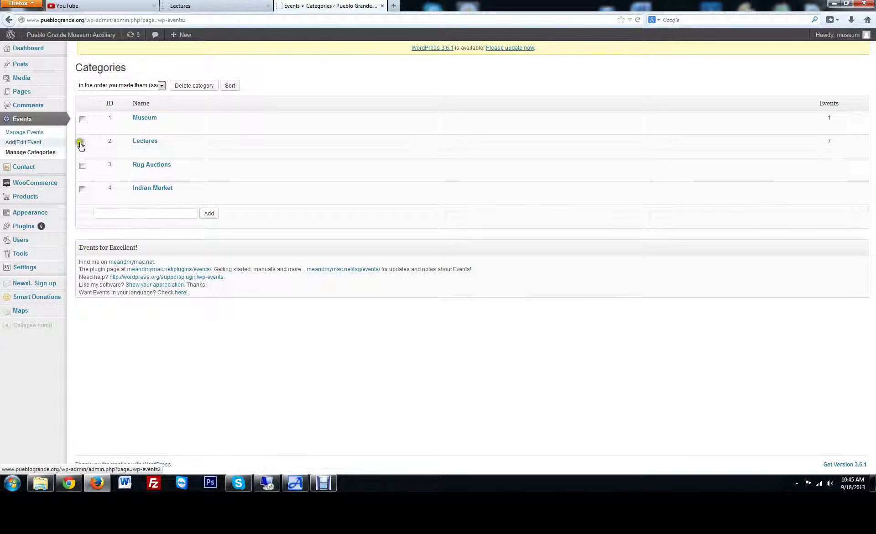
Start a new blank event and set its category to Lectures
click(23, 142)
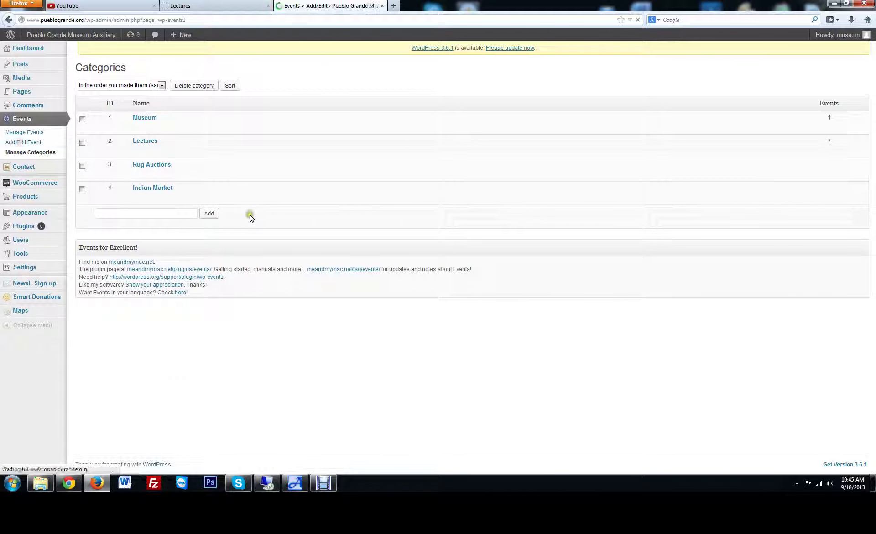
scroll(551, 306, down, 3)
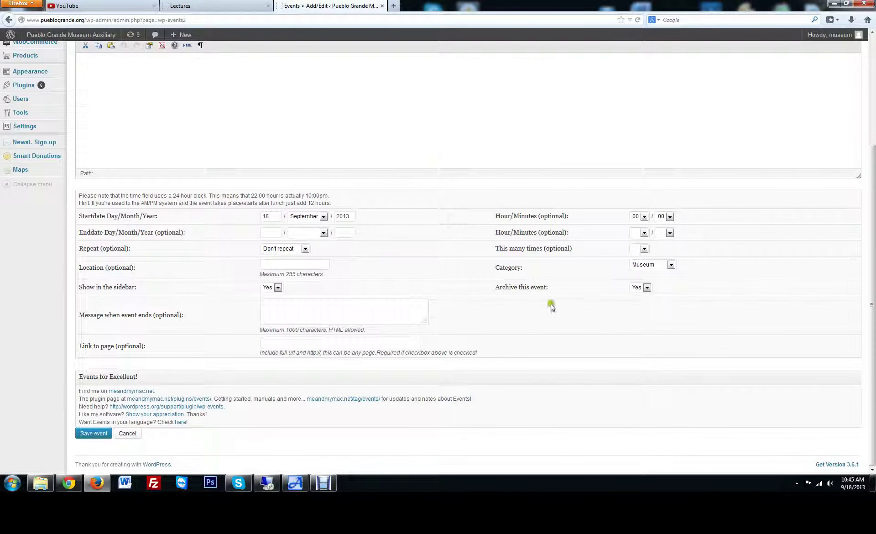
click(641, 264)
click(638, 281)
scroll(192, 303, up, 3)
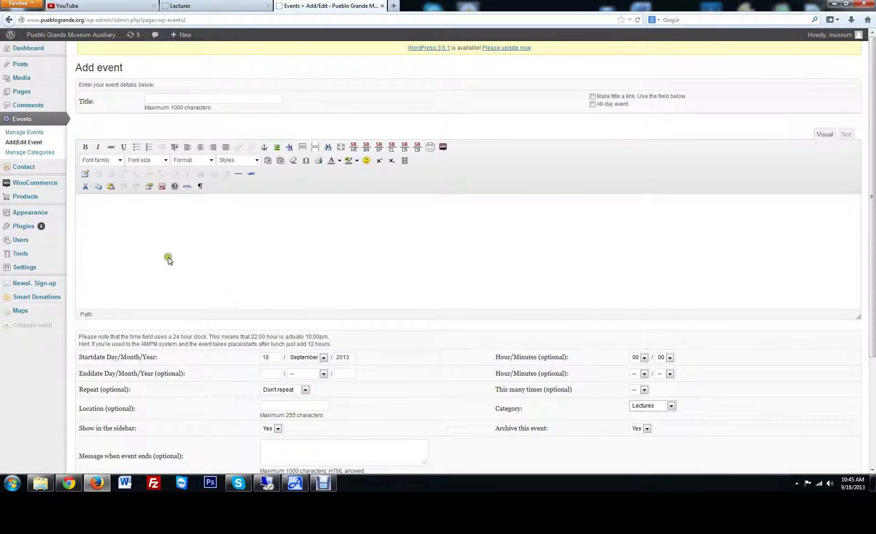
Place the cursor in the empty Title field and description editor, ready for entry
click(162, 94)
click(271, 262)
click(139, 211)
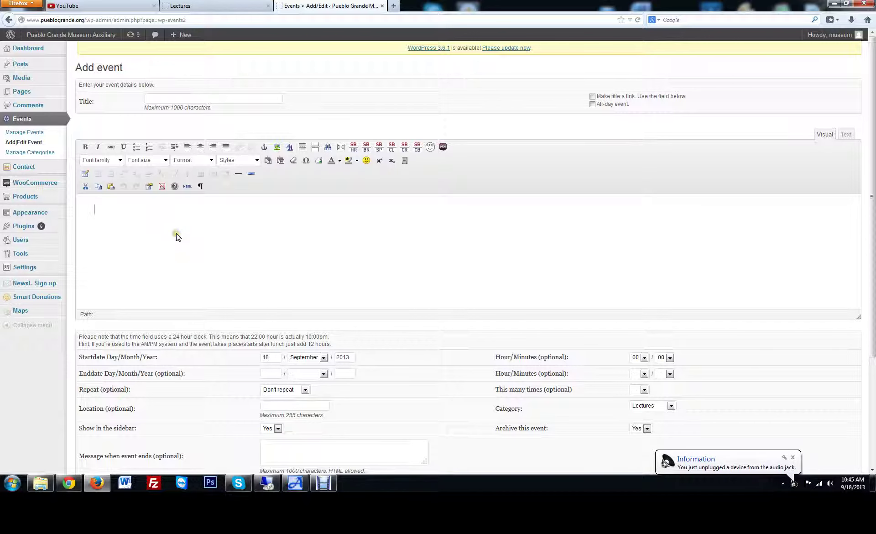
scroll(287, 250, down, 6)
scroll(288, 252, up, 6)
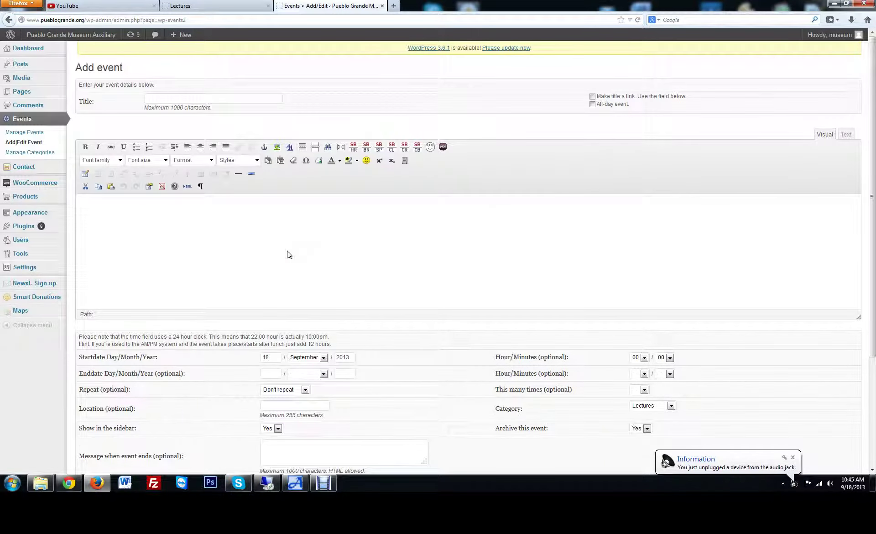